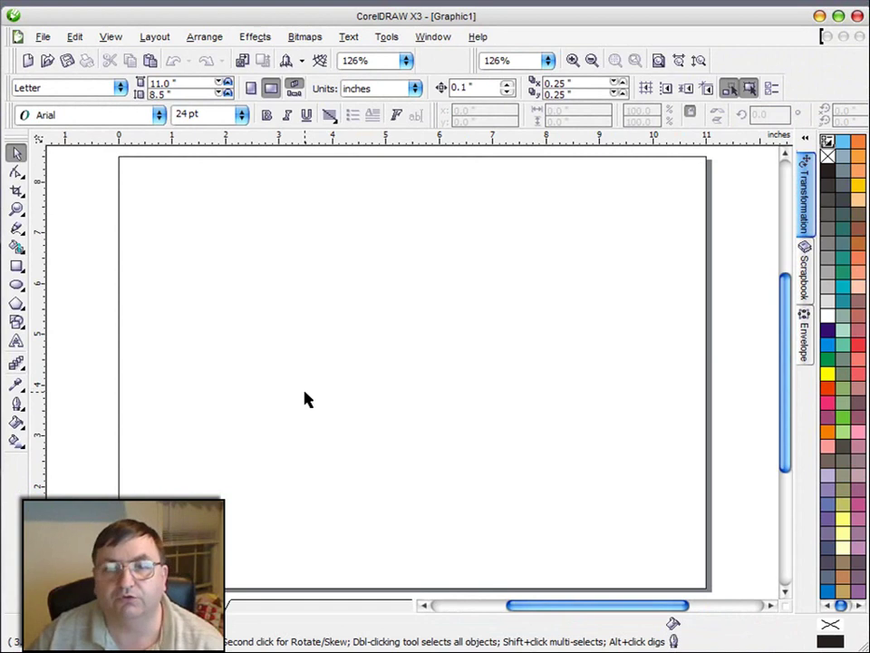
- Draw a 3.426 × 2.57 inch rectangle on the left half of the page and fill it Neon Red
{"action": "left_click", "coordinate": [18, 267]}
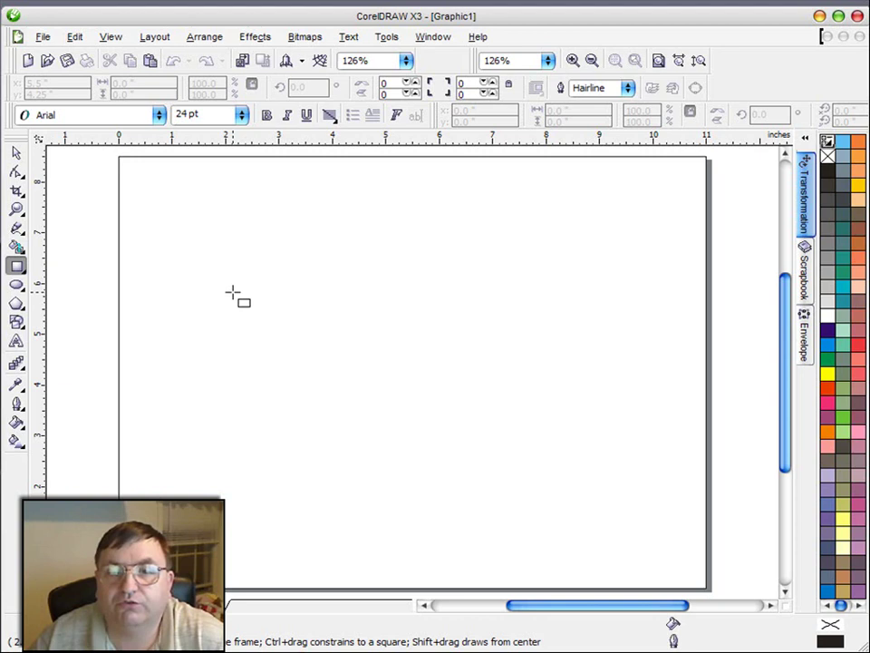
{"action": "left_click", "coordinate": [203, 281]}
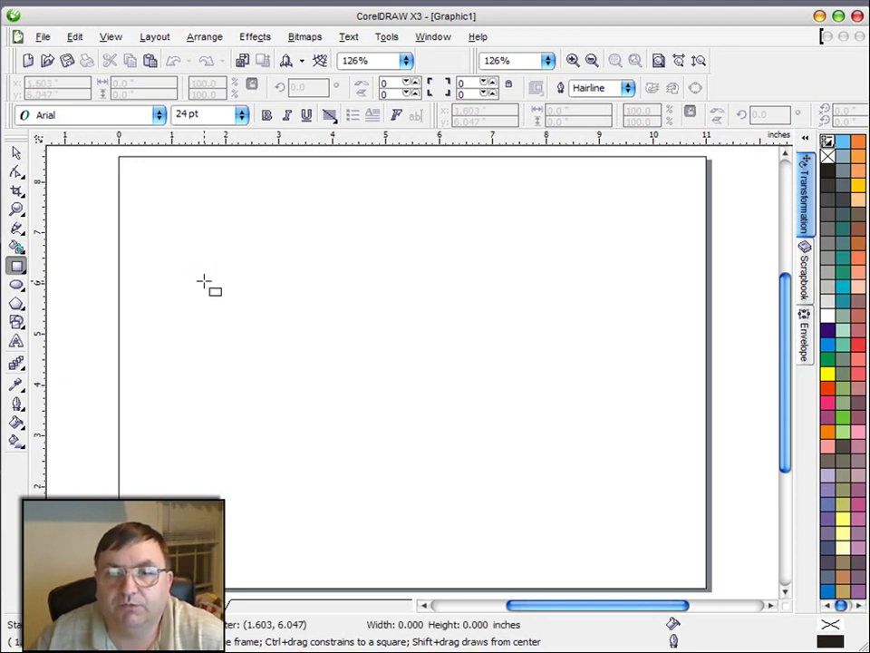
{"action": "left_click_drag", "start_coordinate": [203, 281], "coordinate": [388, 412]}
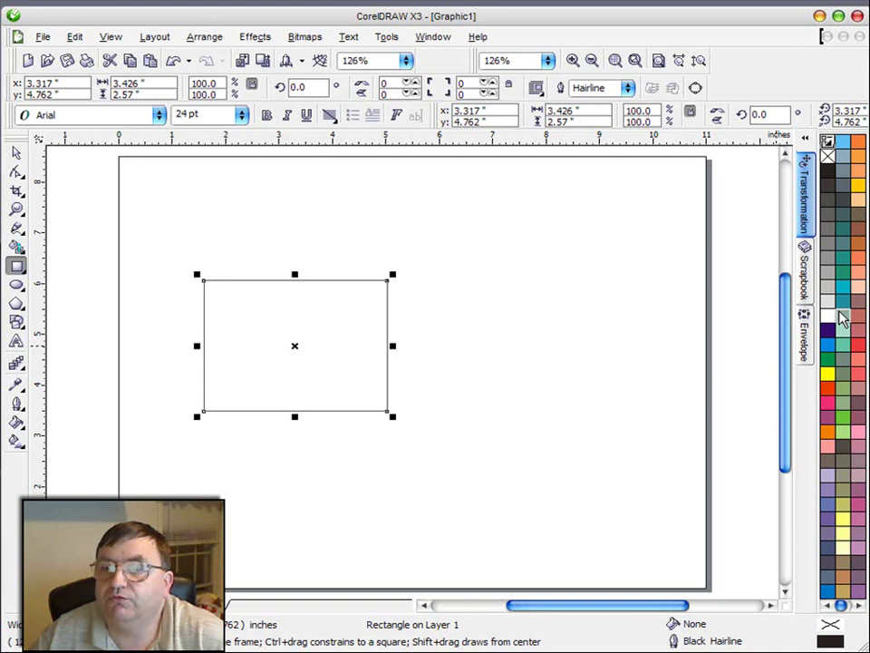
{"action": "left_click_drag", "start_coordinate": [855, 345], "coordinate": [391, 358]}
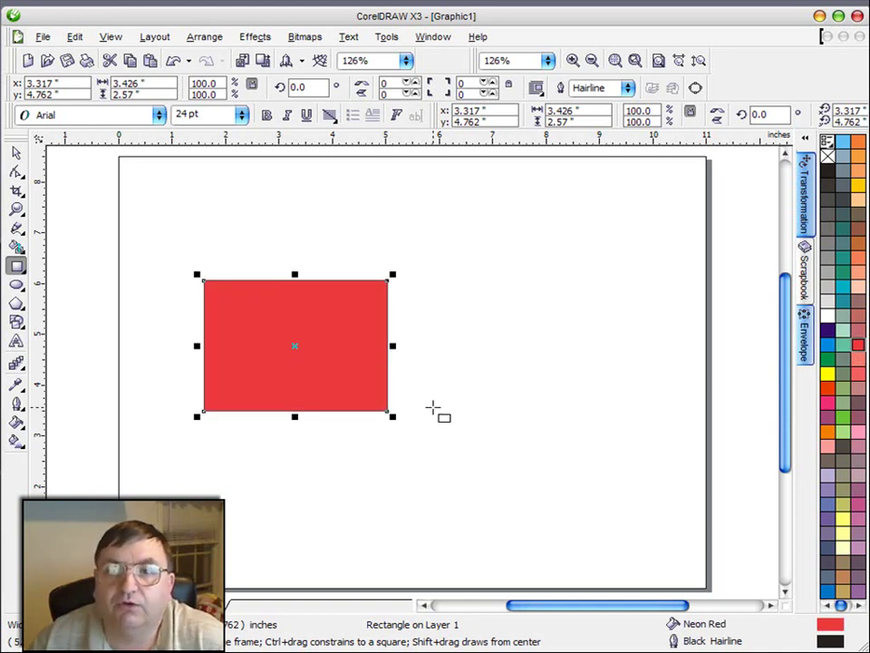
- Select the red rectangle with the Pick tool, toggling between its rotate/skew and sizing handles
{"action": "left_click", "coordinate": [16, 151]}
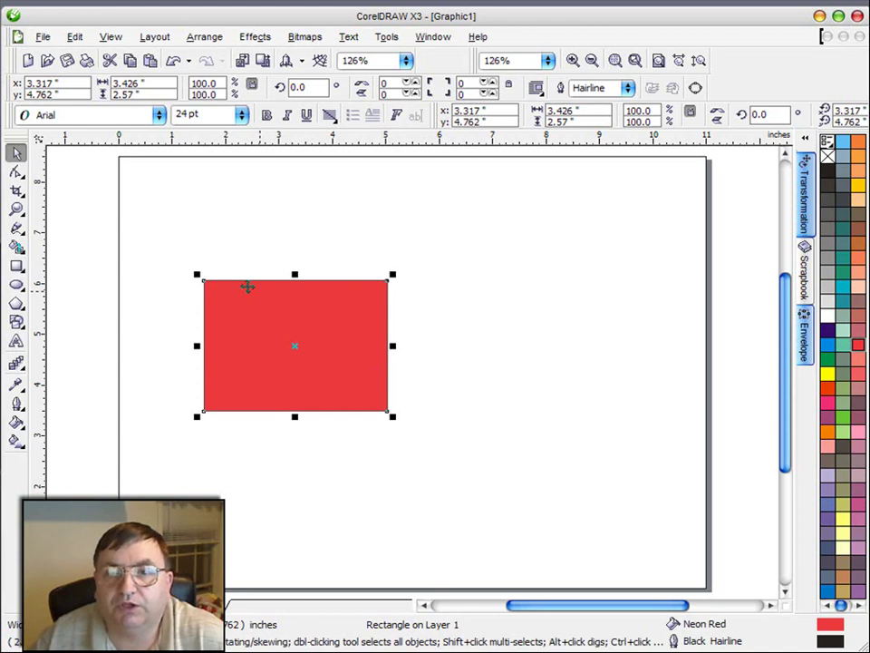
{"action": "left_click", "coordinate": [344, 328]}
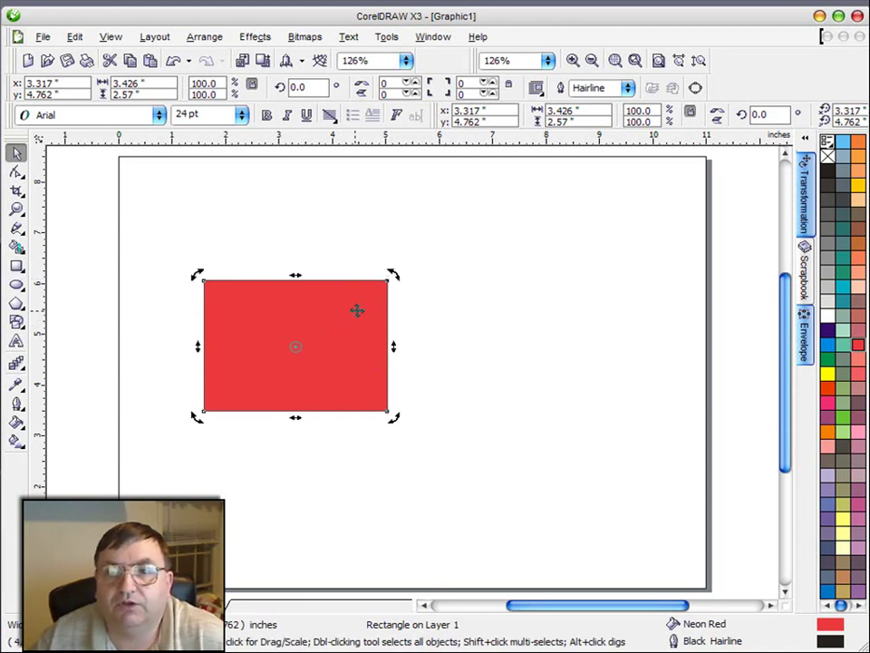
{"action": "left_click", "coordinate": [493, 371]}
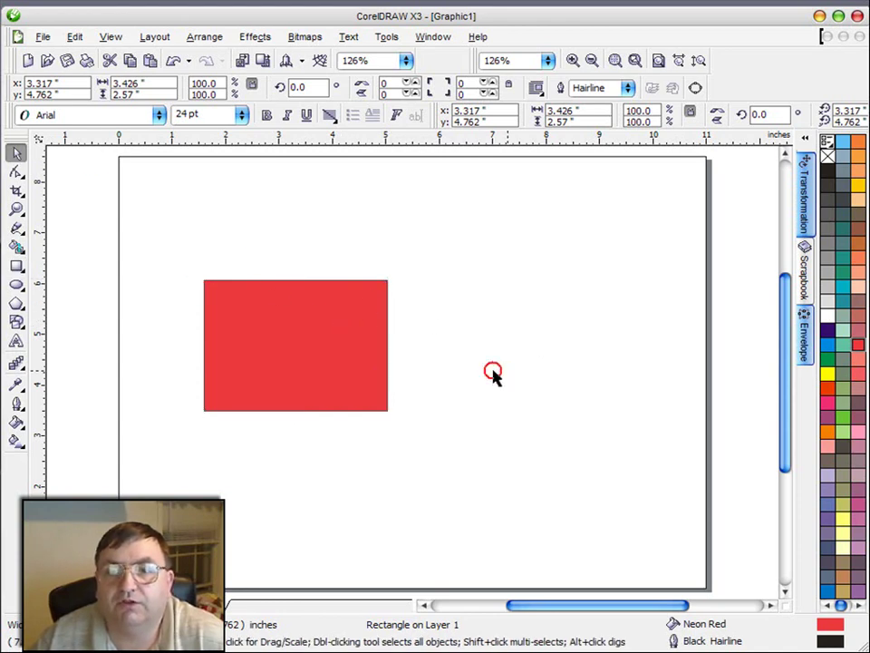
{"action": "left_click", "coordinate": [376, 359]}
{"action": "left_click", "coordinate": [368, 330]}
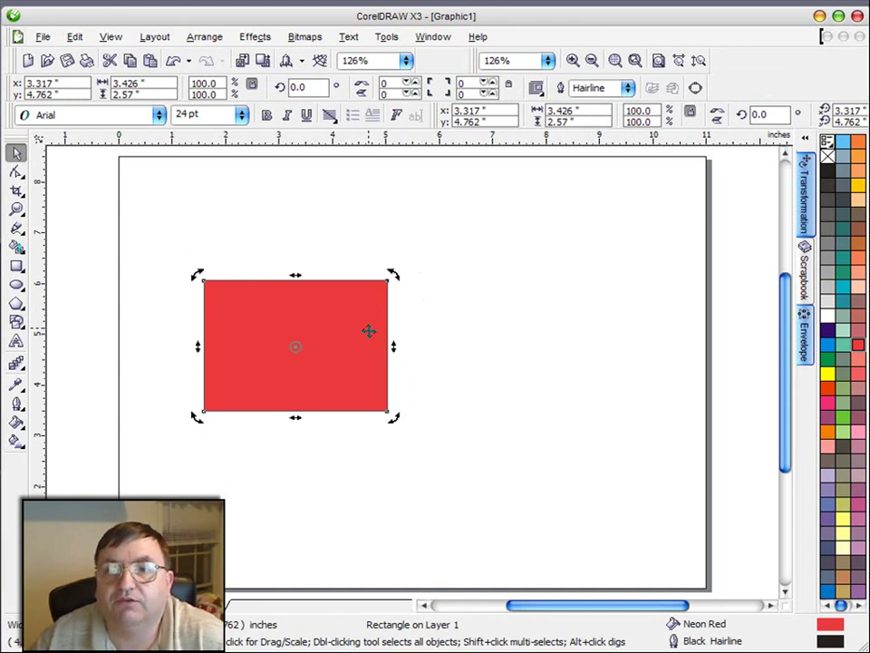
{"action": "left_click", "coordinate": [485, 357]}
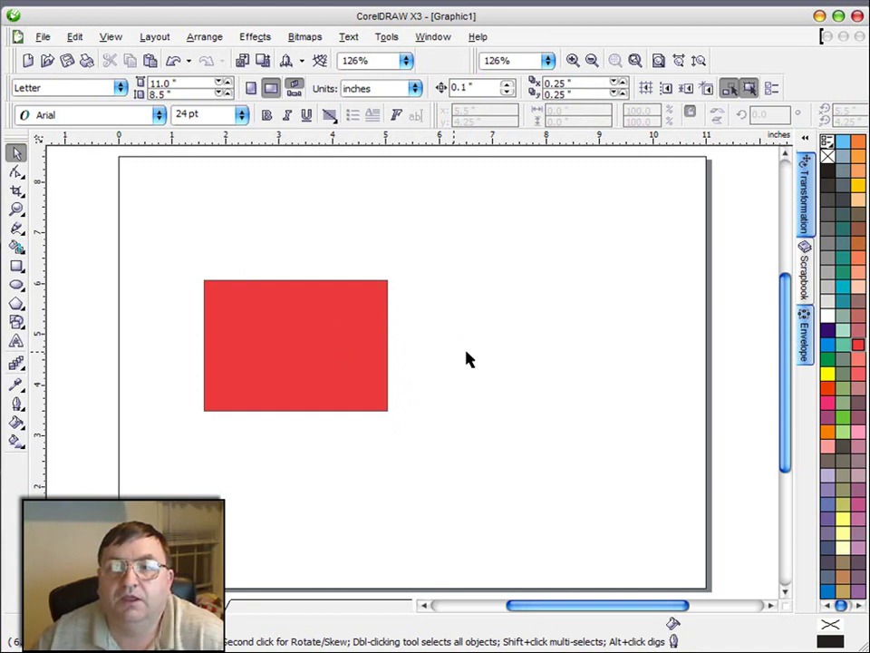
{"action": "left_click", "coordinate": [323, 351]}
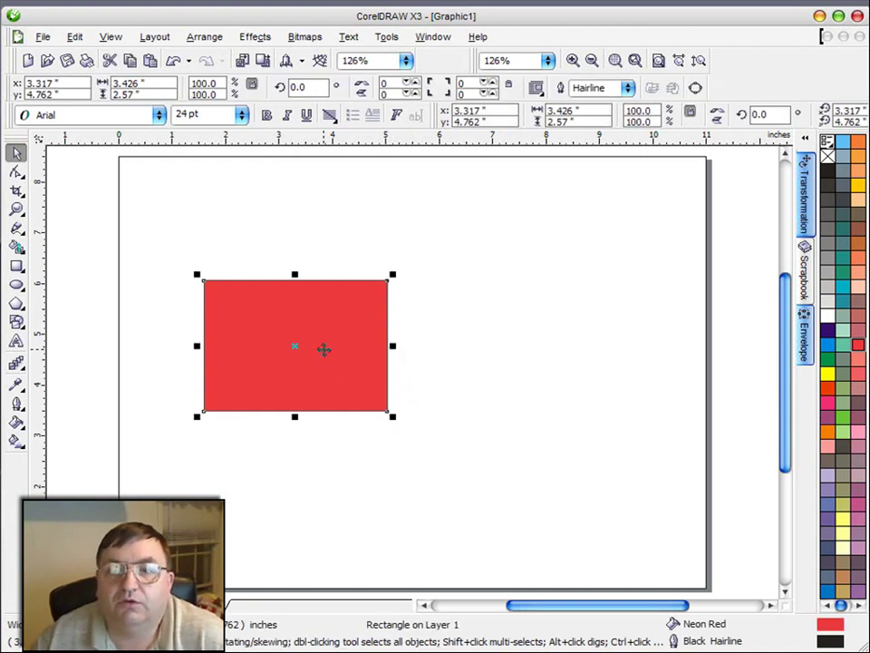
- Draw a 3.594-inch square to the right of the red rectangle and fill it Blue
{"action": "left_click", "coordinate": [16, 265]}
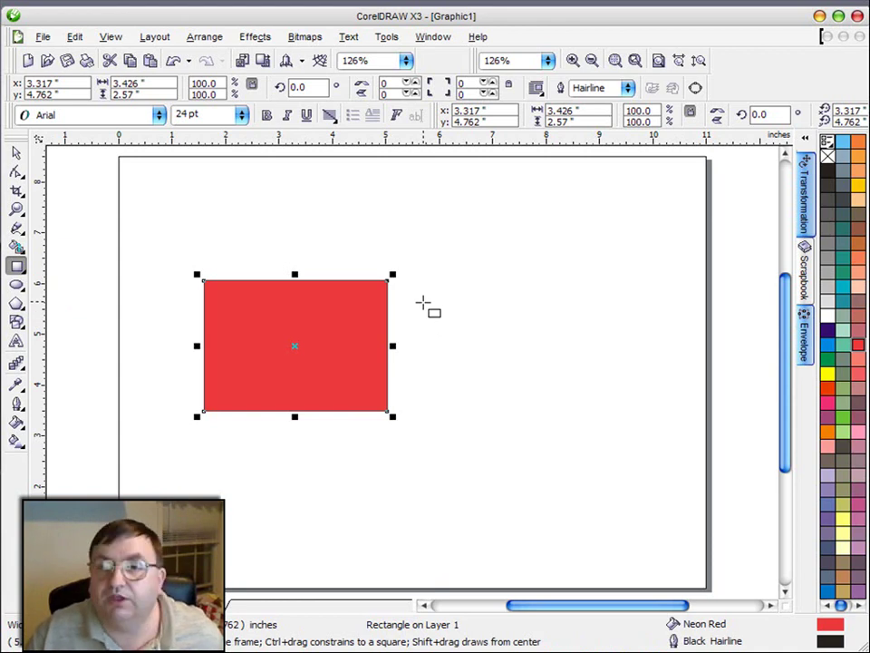
{"action": "left_click_drag", "start_coordinate": [433, 249], "coordinate": [617, 430]}
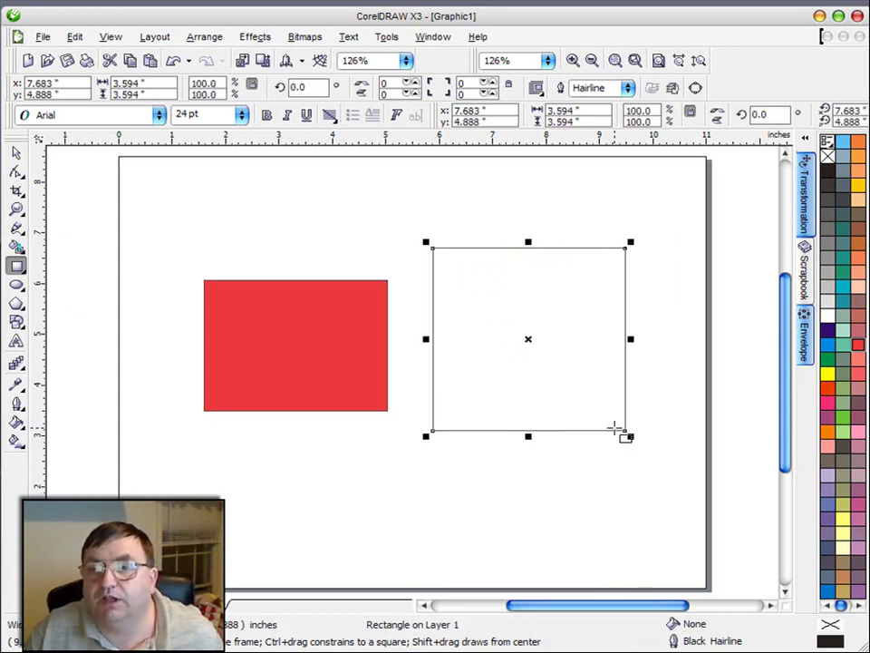
{"action": "left_click", "coordinate": [828, 330]}
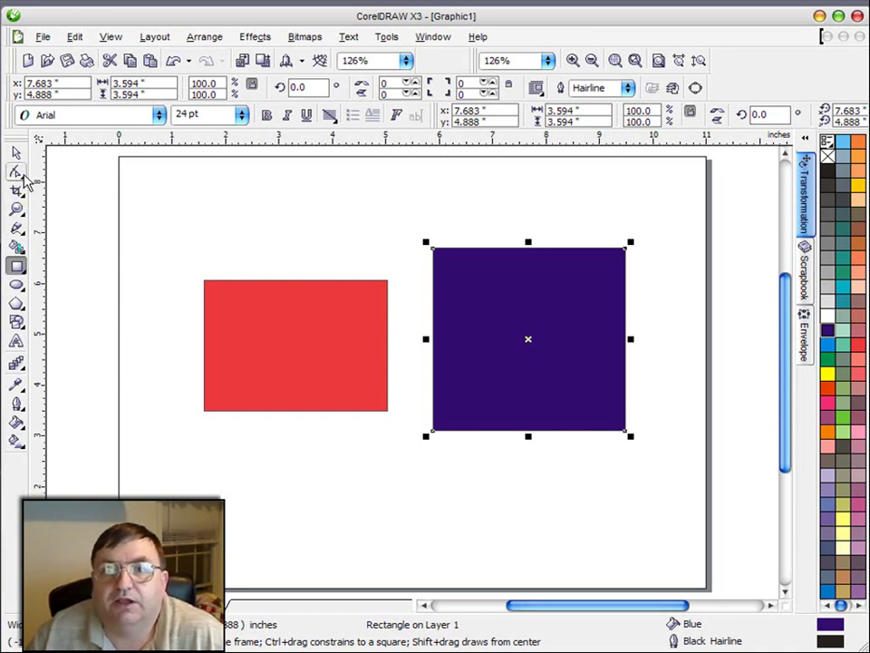
- Round the corners of the blue square and the red rectangle to about 50 roundness
{"action": "left_click", "coordinate": [17, 174]}
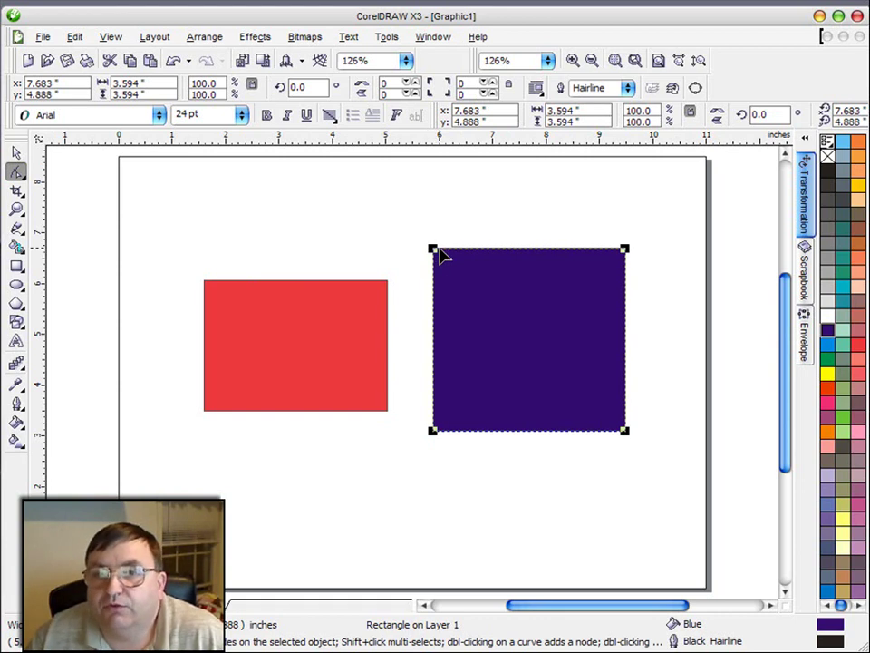
{"action": "left_click_drag", "start_coordinate": [440, 257], "coordinate": [484, 254]}
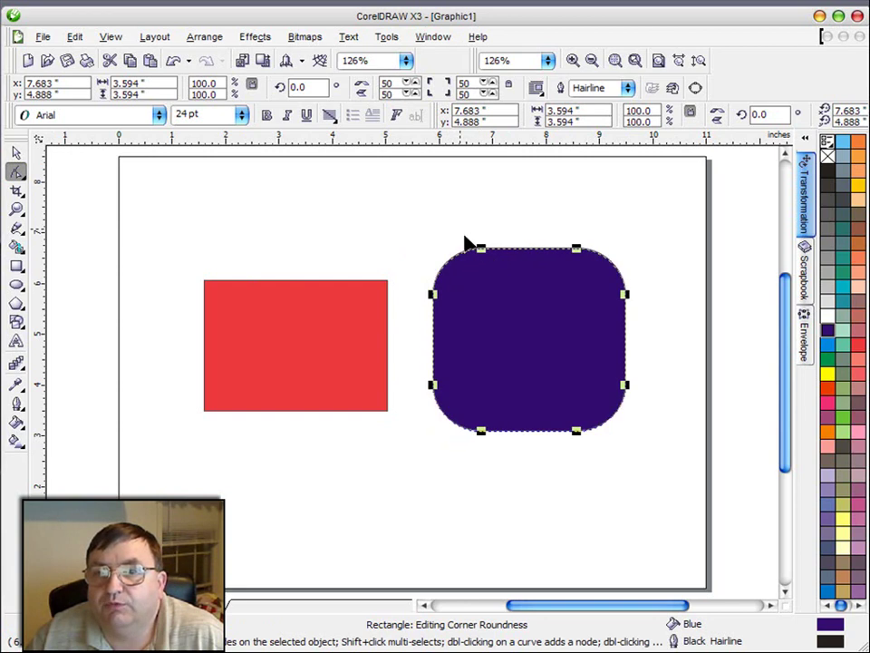
{"action": "left_click", "coordinate": [237, 350]}
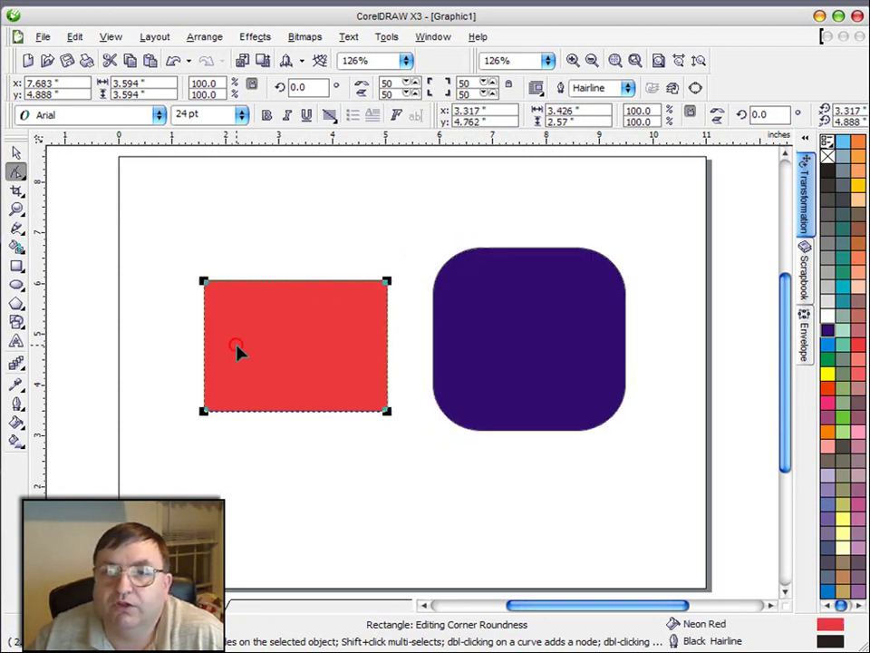
{"action": "left_click_drag", "start_coordinate": [207, 285], "coordinate": [240, 282]}
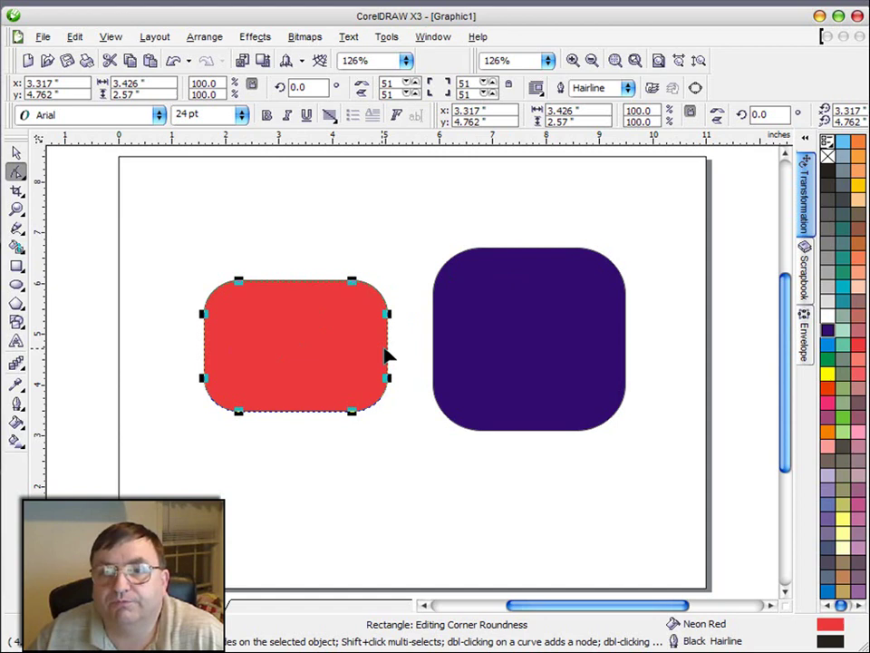
- Move both rounded rectangles side by side near the top of the page
{"action": "left_click", "coordinate": [17, 153]}
{"action": "left_click_drag", "start_coordinate": [362, 379], "coordinate": [297, 260]}
{"action": "left_click_drag", "start_coordinate": [563, 383], "coordinate": [476, 290]}
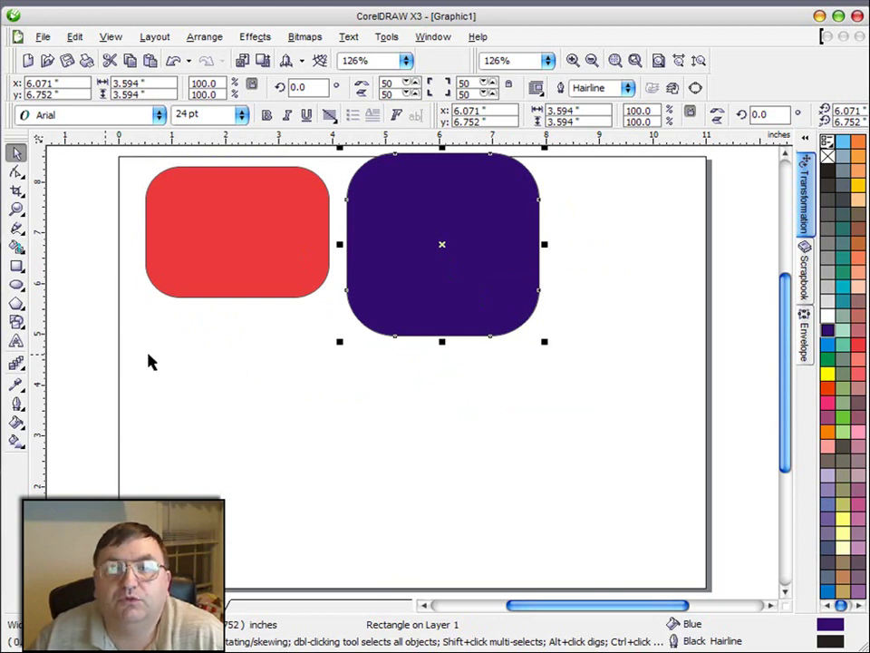
- Draw a tall unfilled ellipse at lower left and a 2.2-inch circle to its right
{"action": "left_click", "coordinate": [16, 284]}
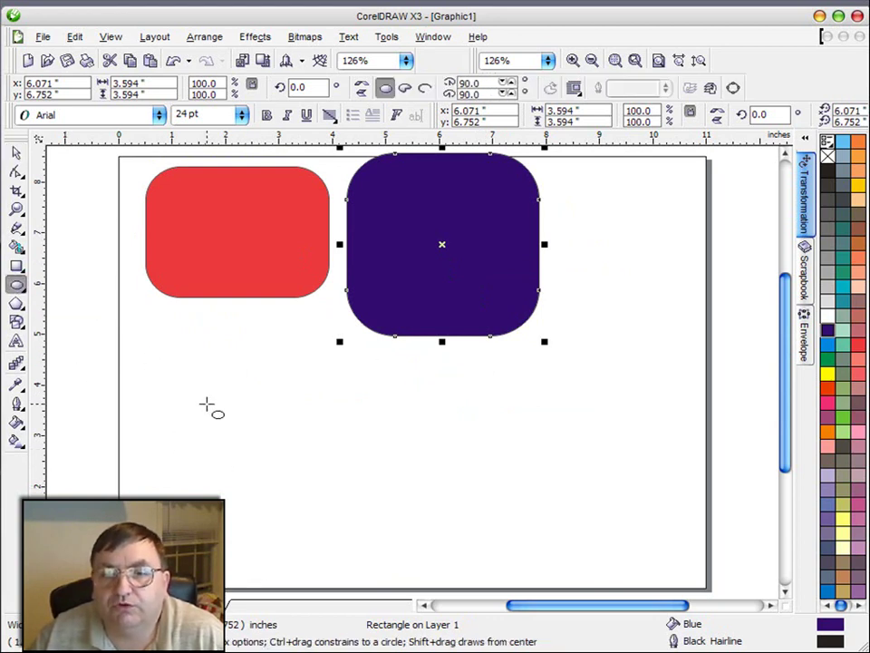
{"action": "mouse_move", "coordinate": [175, 381]}
{"action": "left_mouse_down"}
{"action": "mouse_move", "coordinate": [210, 515]}
{"action": "mouse_move", "coordinate": [224, 518]}
{"action": "mouse_move", "coordinate": [245, 514]}
{"action": "mouse_move", "coordinate": [219, 514]}
{"action": "mouse_move", "coordinate": [257, 413]}
{"action": "mouse_move", "coordinate": [369, 402]}
{"action": "mouse_move", "coordinate": [298, 460]}
{"action": "mouse_move", "coordinate": [257, 552]}
{"action": "left_mouse_up"}
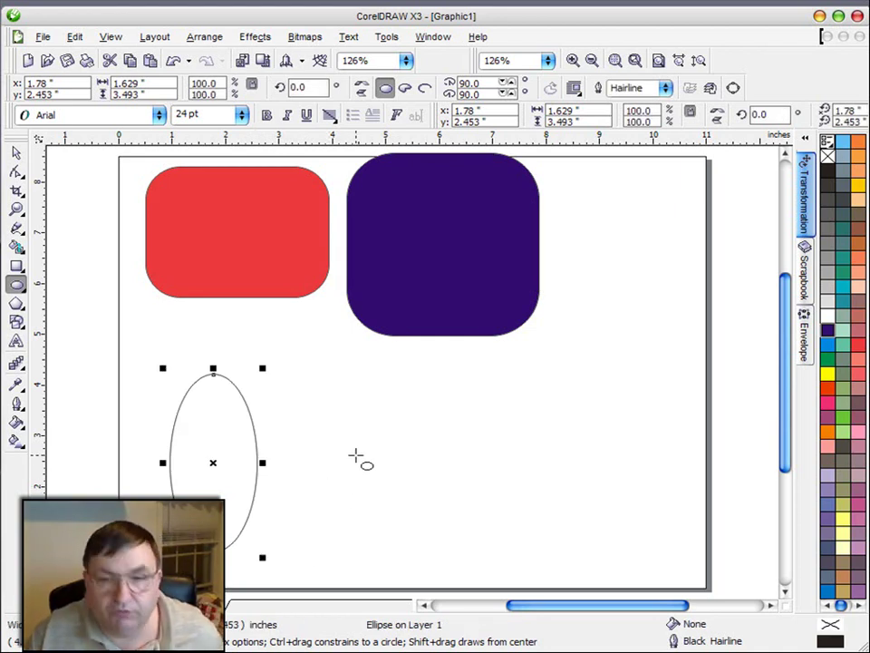
{"action": "left_click_drag", "start_coordinate": [330, 401], "coordinate": [412, 514]}
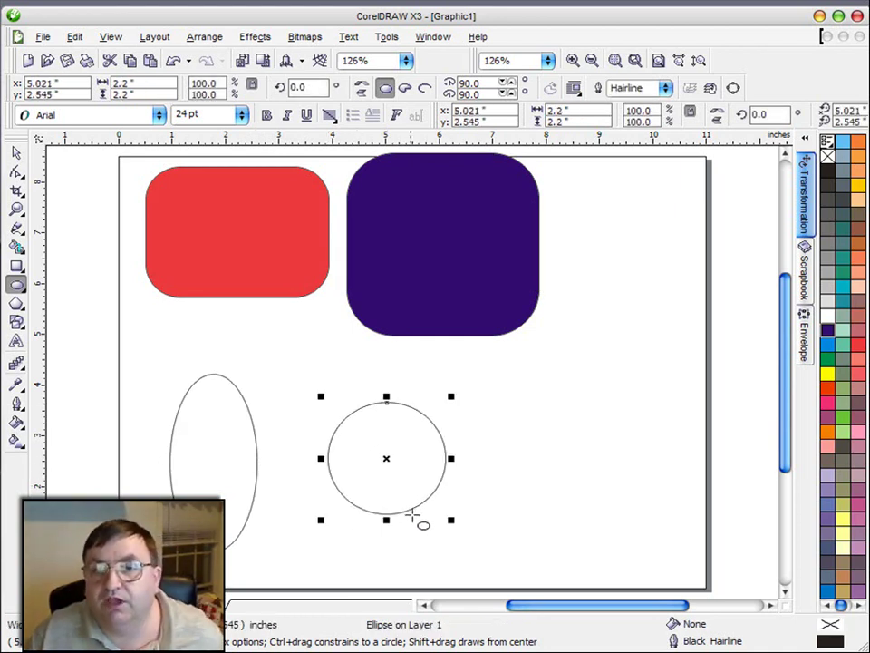
- Resize the circle to 3 × 3 inches and fill it Yellow
{"action": "double_click", "coordinate": [141, 87]}
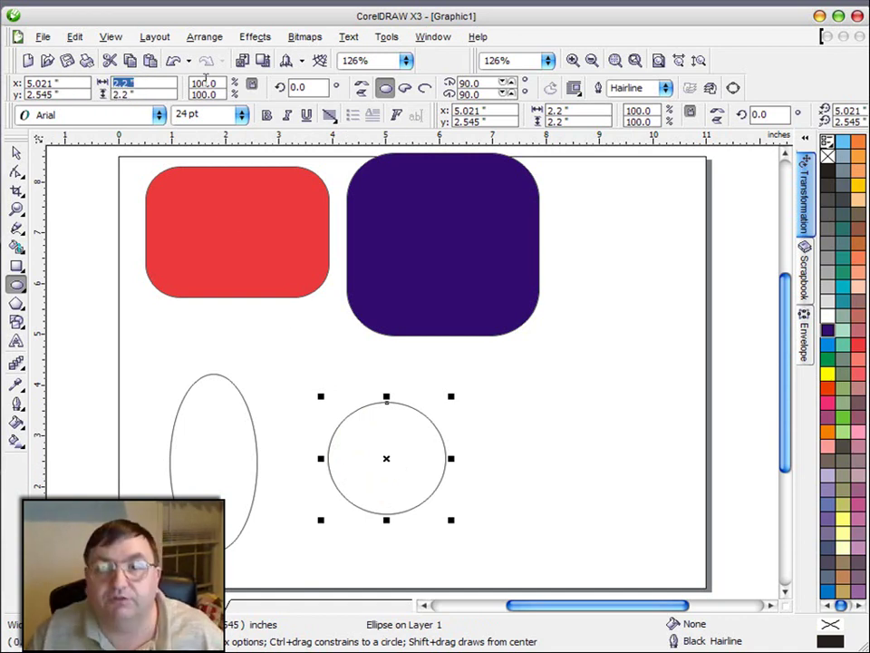
{"action": "type", "text": "3"}
{"action": "double_click", "coordinate": [132, 94]}
{"action": "type", "text": "3"}
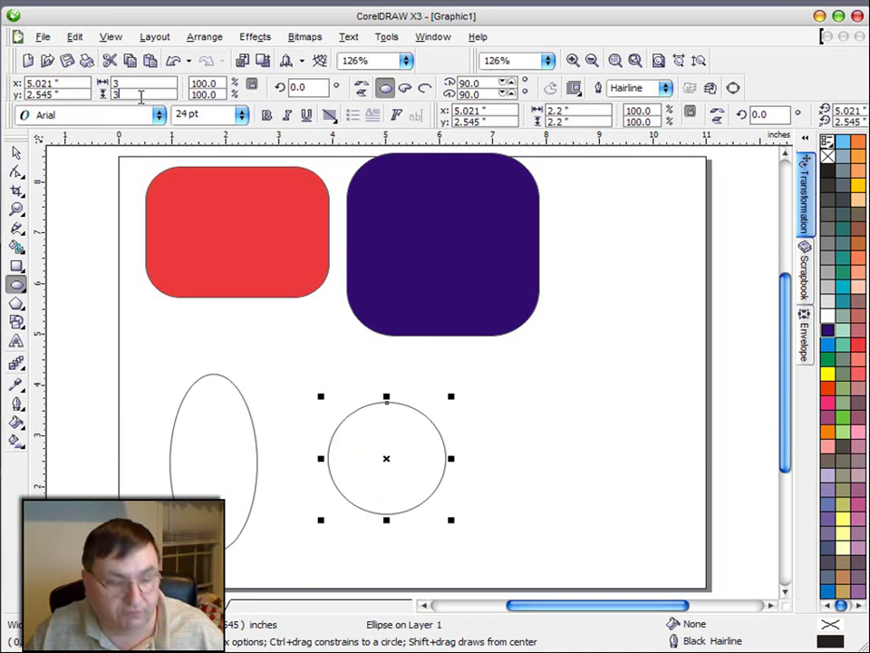
{"action": "key", "text": "Return"}
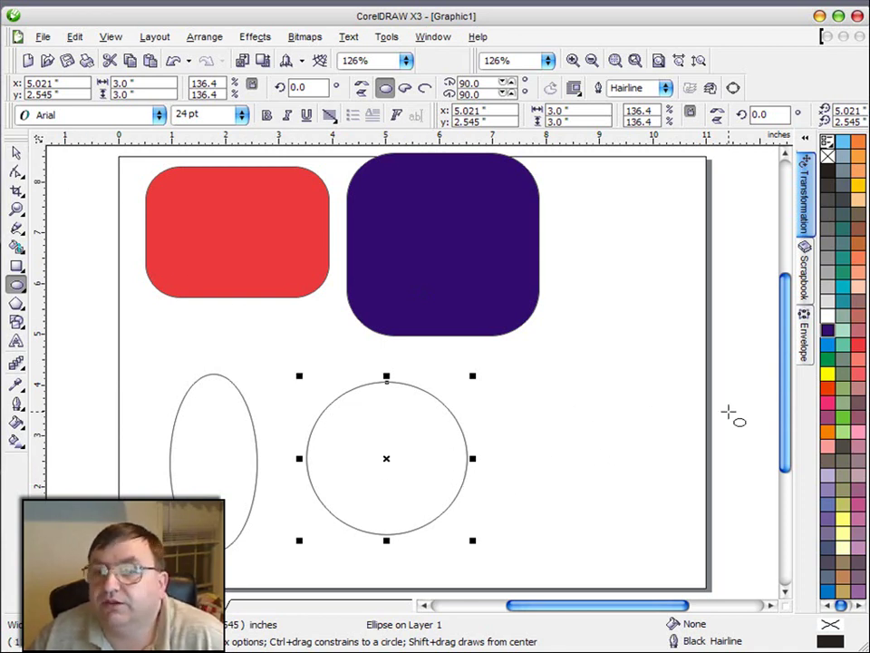
{"action": "left_click", "coordinate": [827, 374]}
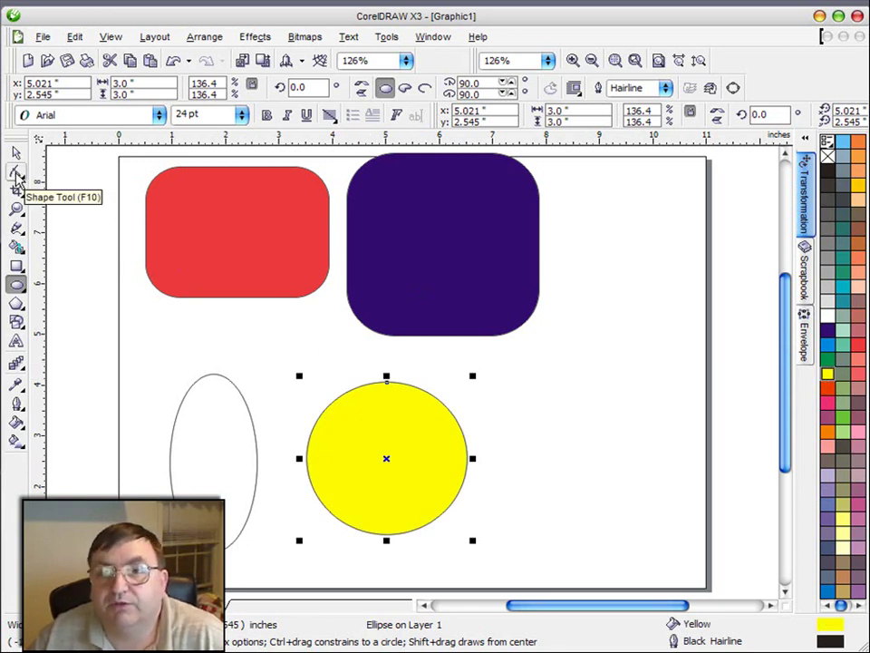
{"action": "left_click", "coordinate": [16, 174]}
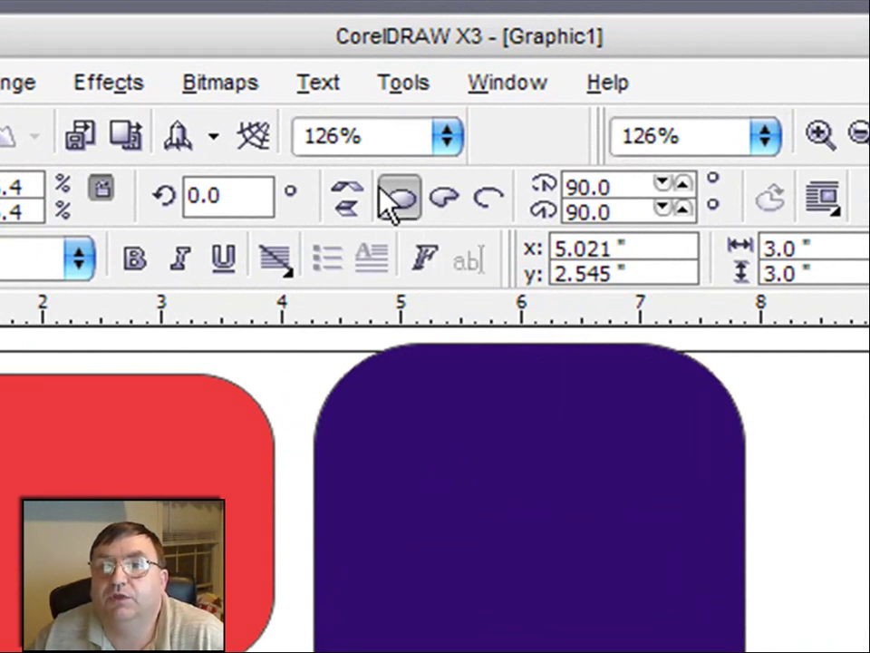
- Make the yellow circle a pie wedge spanning 133.736° to 270°, about 1.5 × 2.584 inches
{"action": "left_click", "coordinate": [395, 201]}
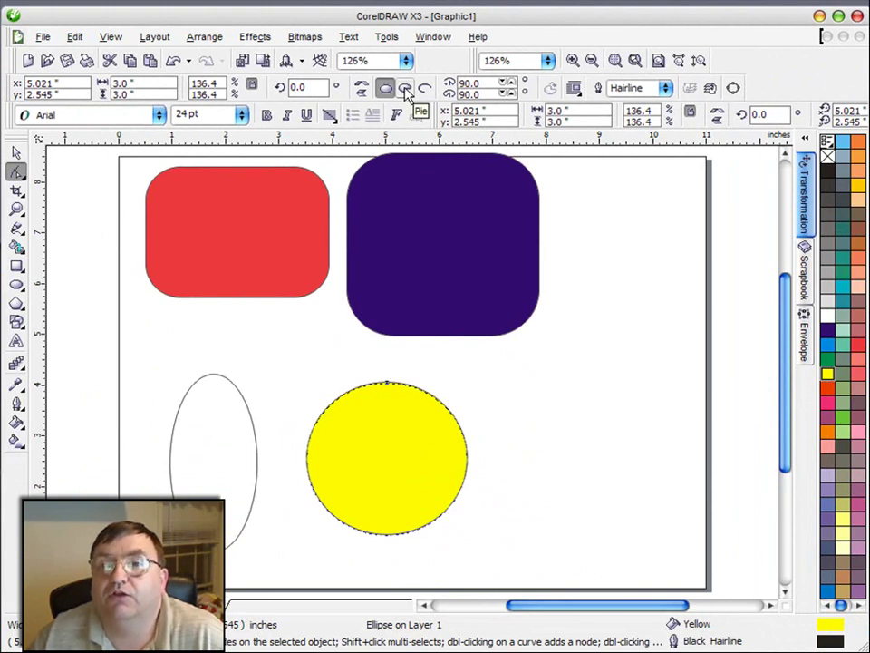
{"action": "left_click", "coordinate": [405, 88]}
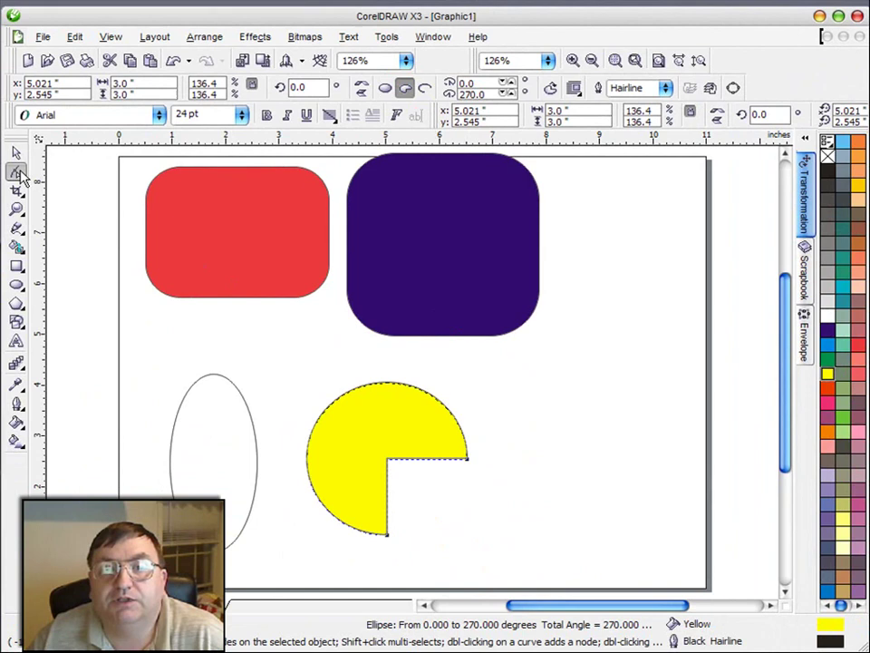
{"action": "left_click_drag", "start_coordinate": [469, 463], "coordinate": [428, 393]}
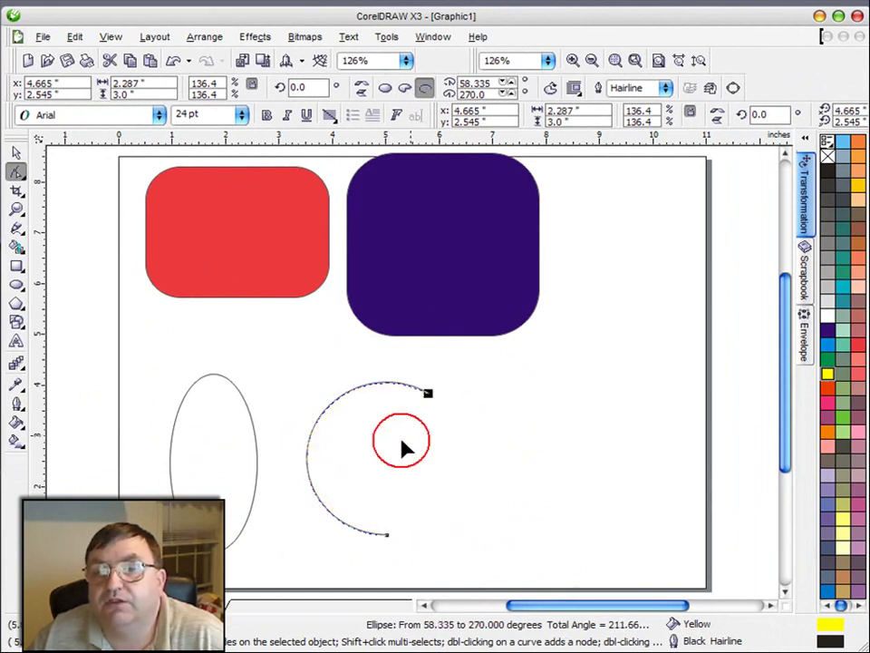
{"action": "left_click", "coordinate": [404, 88]}
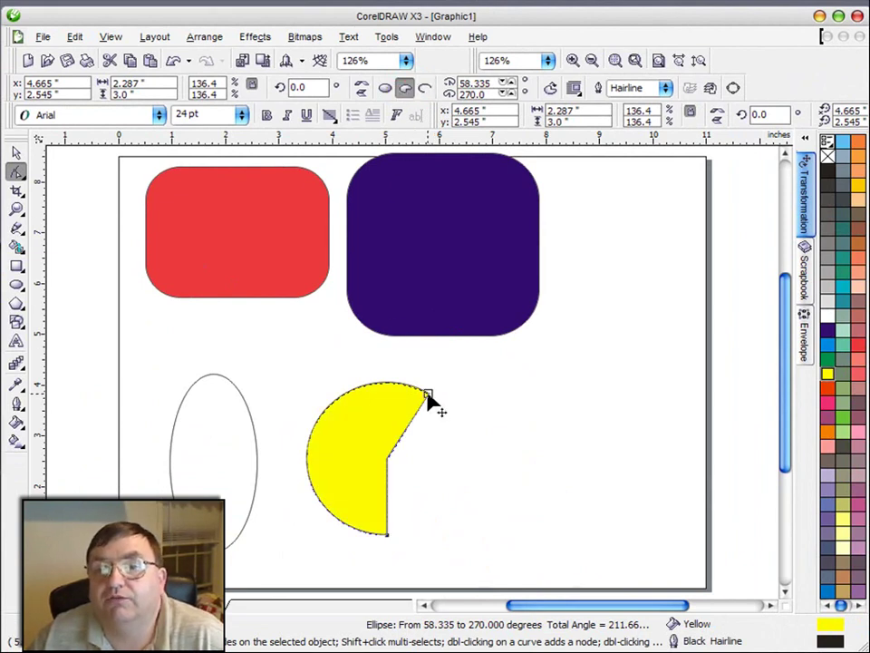
{"action": "left_click_drag", "start_coordinate": [427, 394], "coordinate": [399, 381]}
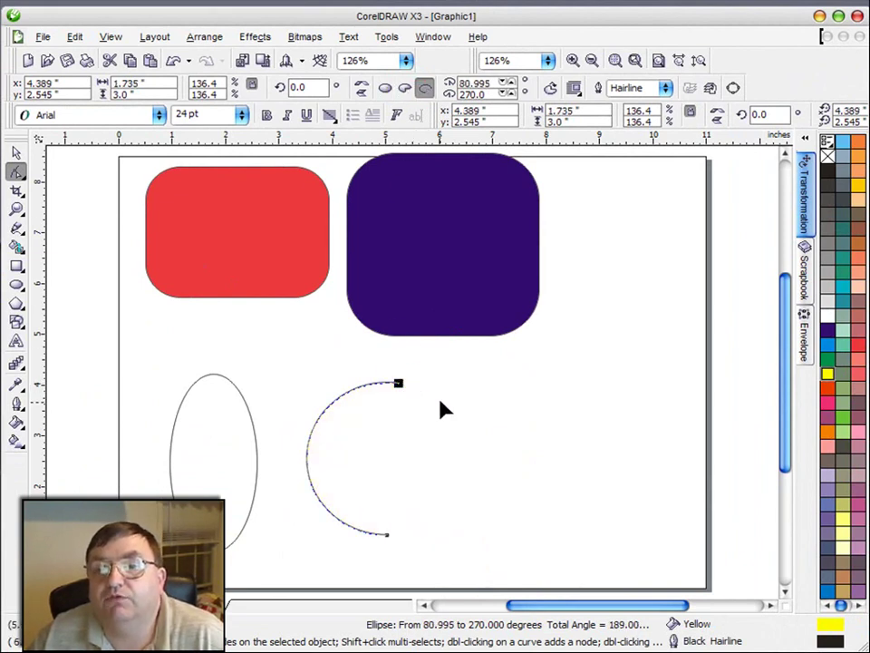
{"action": "left_click", "coordinate": [404, 88]}
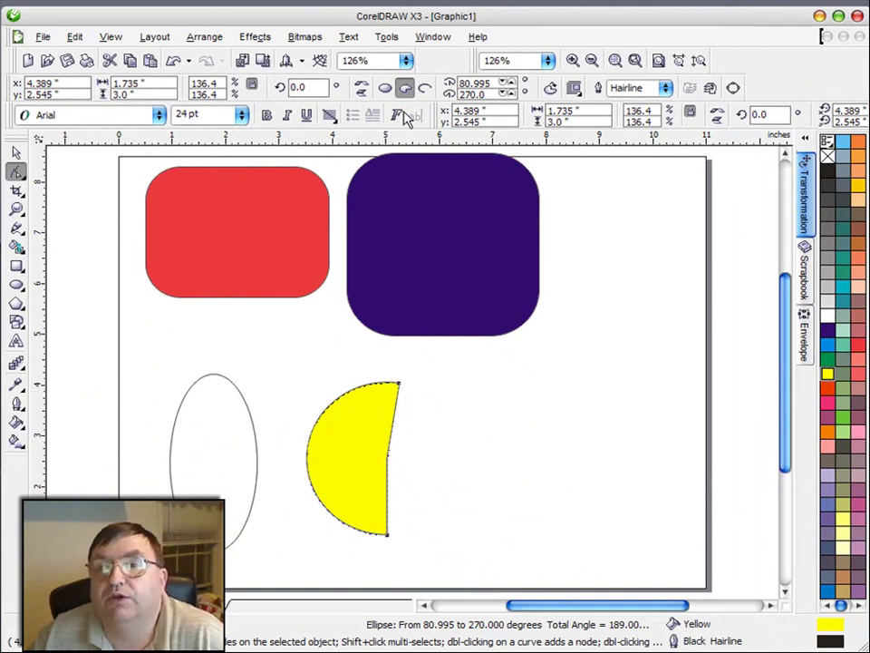
{"action": "left_click", "coordinate": [424, 90]}
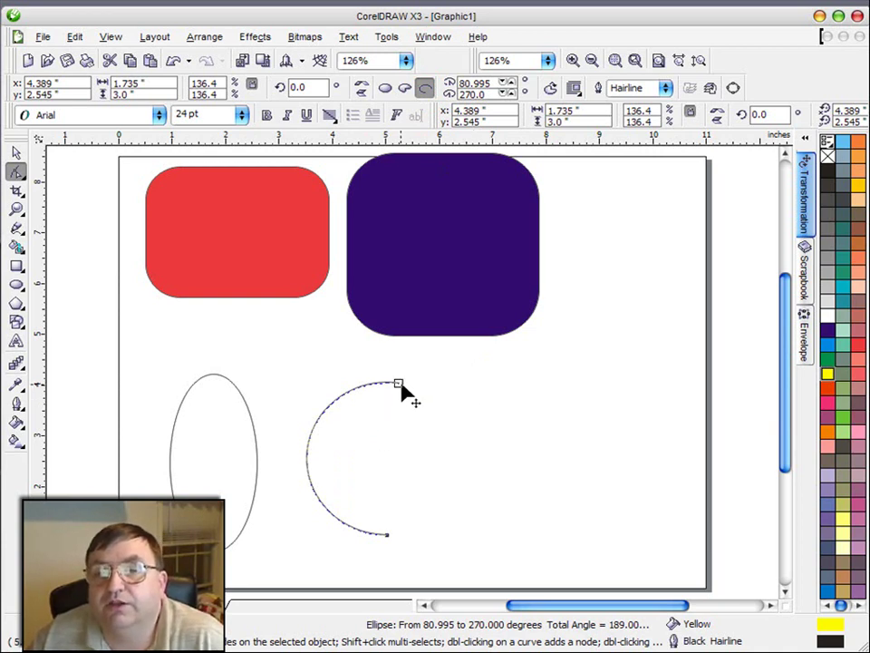
{"action": "left_click_drag", "start_coordinate": [402, 384], "coordinate": [331, 404]}
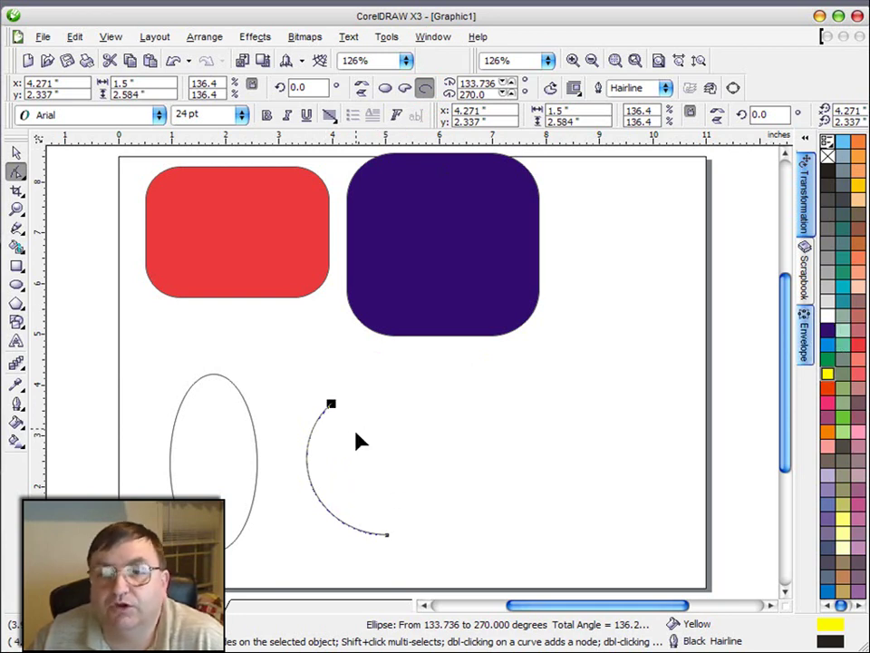
{"action": "left_click", "coordinate": [405, 87]}
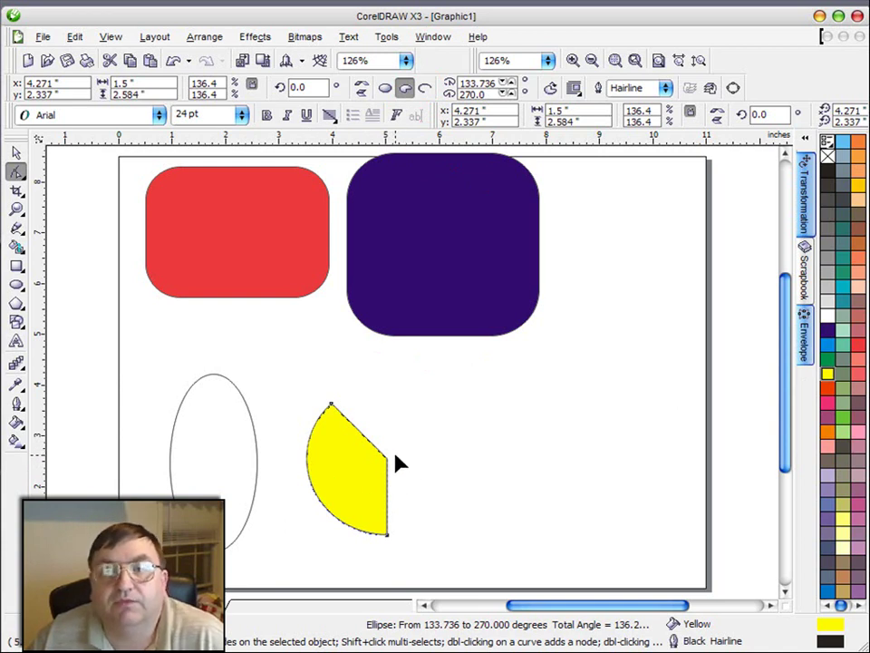
{"action": "left_click", "coordinate": [16, 152]}
{"action": "left_click", "coordinate": [350, 452]}
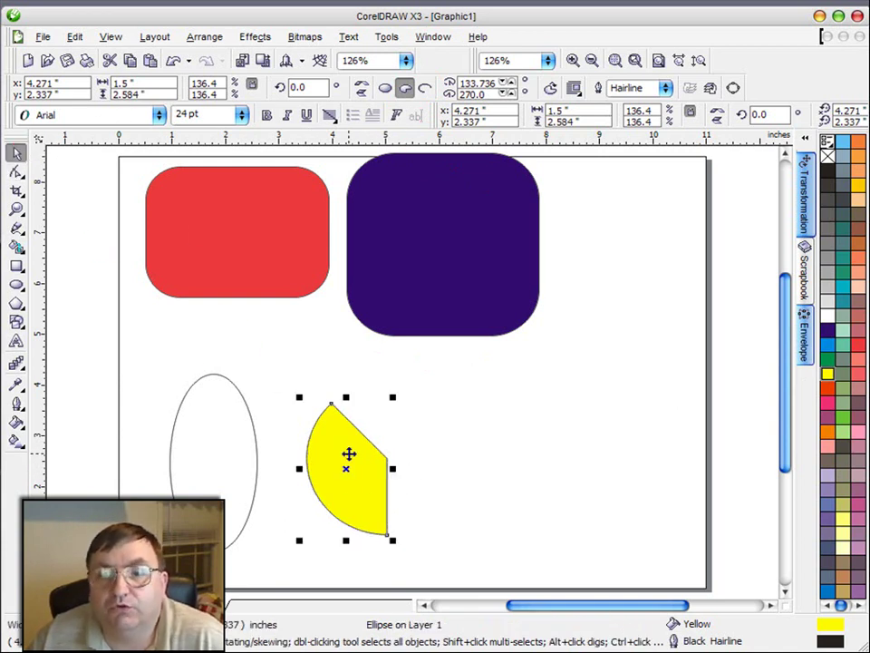
- Move the yellow wedge and ellipse onto the red rectangle, then draw an empty 8-sided polygon below
{"action": "left_click_drag", "start_coordinate": [350, 453], "coordinate": [316, 257]}
{"action": "left_click_drag", "start_coordinate": [227, 500], "coordinate": [219, 326]}
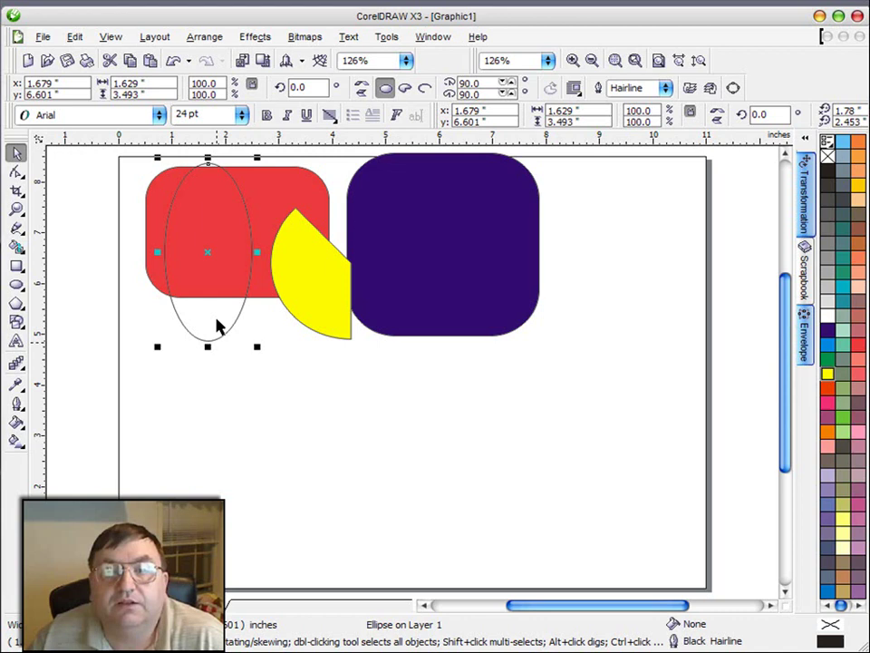
{"action": "left_click", "coordinate": [17, 303]}
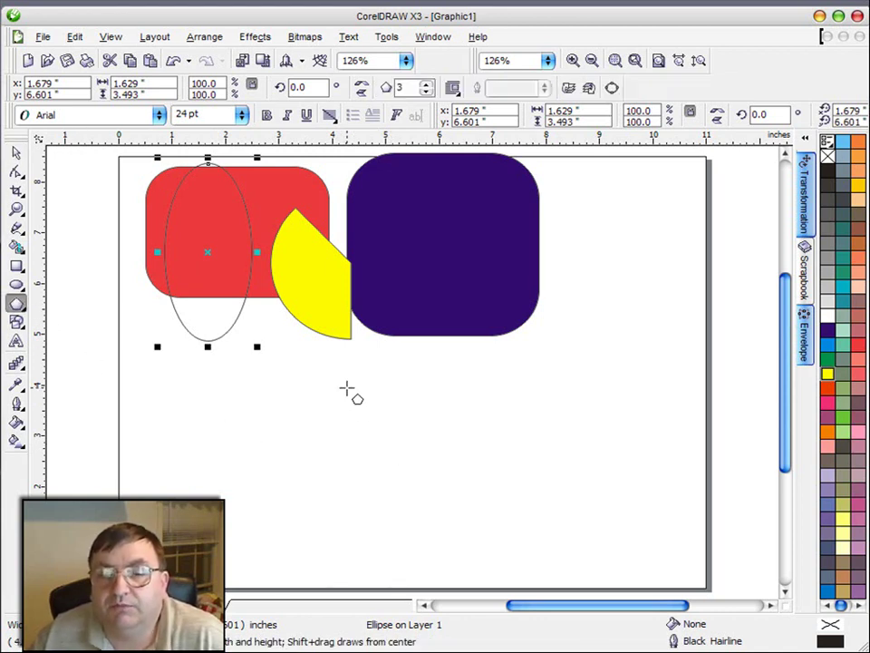
{"action": "left_click_drag", "start_coordinate": [349, 392], "coordinate": [487, 527]}
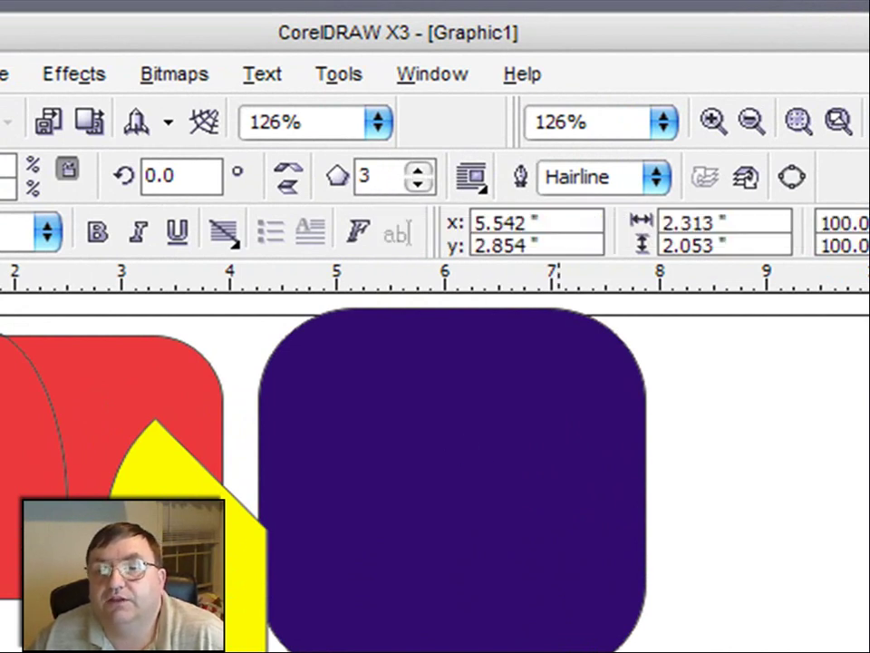
{"action": "left_click", "coordinate": [419, 172]}
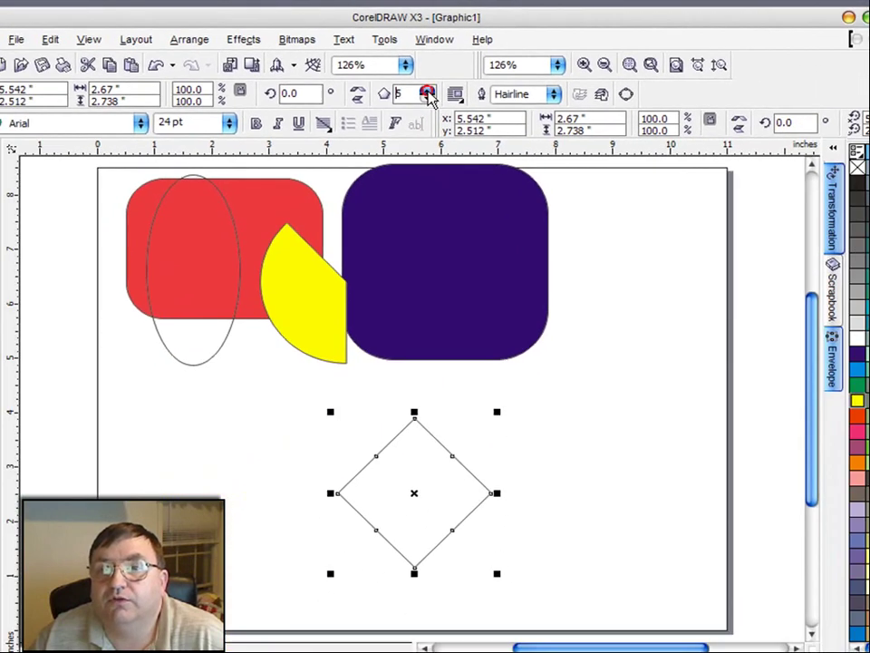
{"action": "left_click", "coordinate": [424, 130]}
{"action": "left_click", "coordinate": [426, 84]}
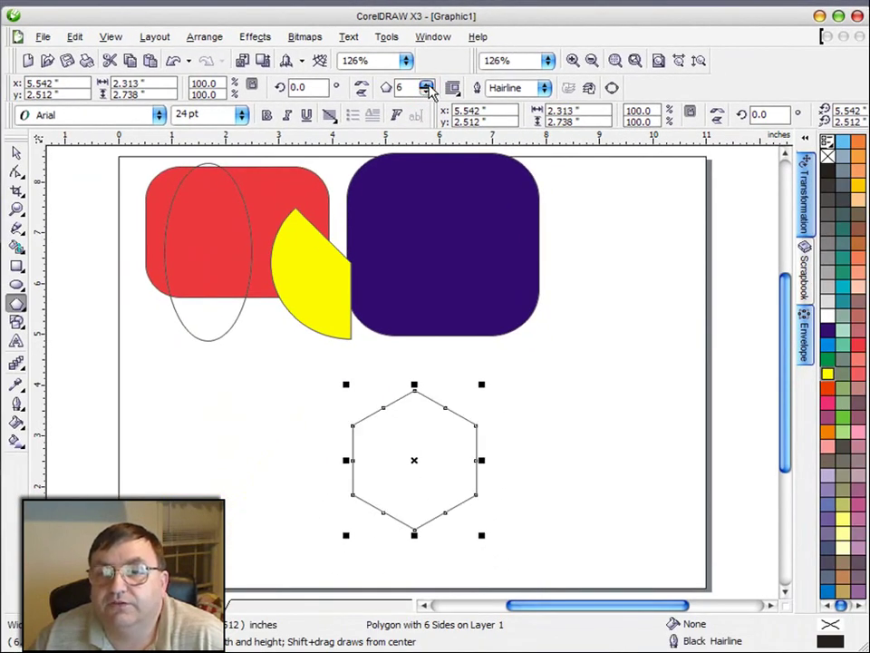
{"action": "left_click", "coordinate": [426, 84]}
{"action": "left_click", "coordinate": [426, 84]}
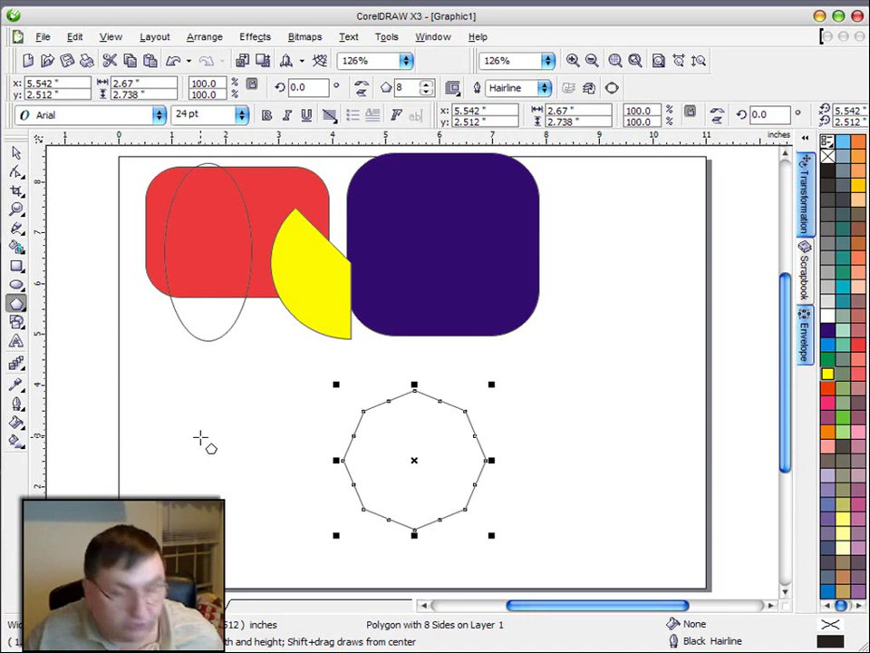
- Draw a red 7-sided polygon, about 3.029 × 2.953 inches, at the lower left beside the octagon
{"action": "left_click_drag", "start_coordinate": [144, 394], "coordinate": [301, 544]}
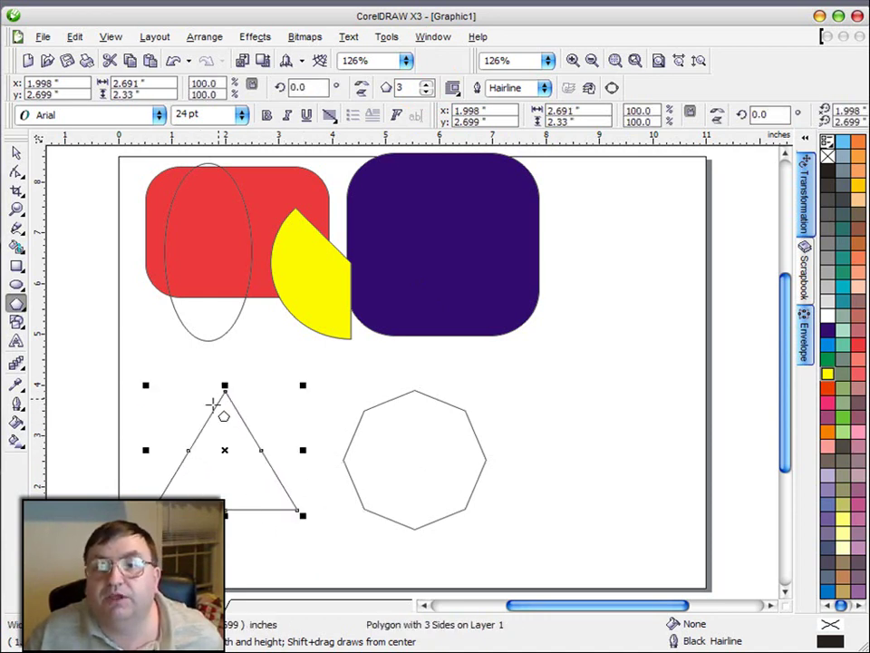
{"action": "left_click", "coordinate": [426, 84]}
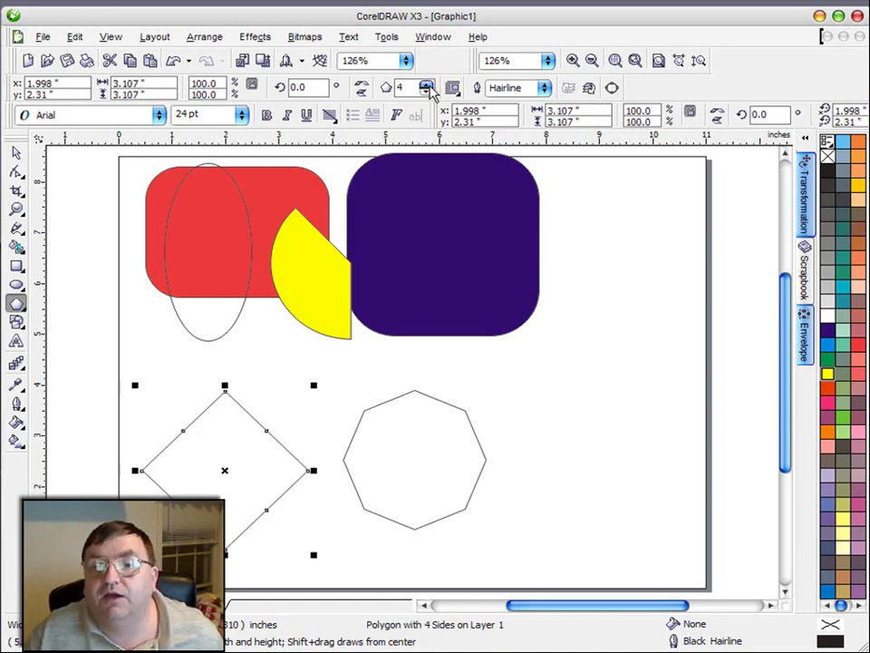
{"action": "left_click", "coordinate": [427, 84]}
{"action": "left_click", "coordinate": [427, 85]}
{"action": "left_click", "coordinate": [427, 85]}
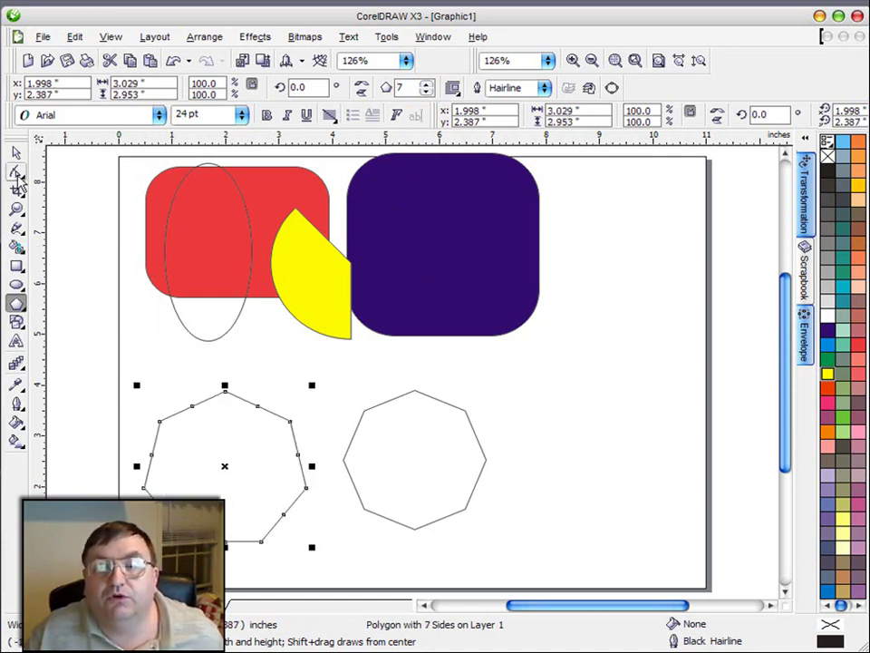
{"action": "left_click", "coordinate": [16, 172]}
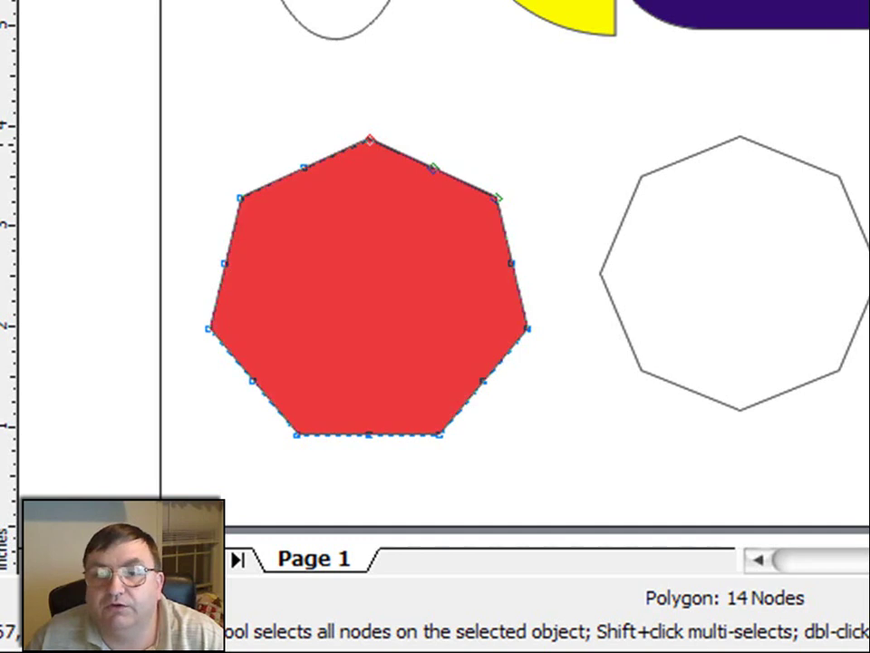
- Drag the heptagon's nodes in and out to form a large seven-pointed star with long spikes
{"action": "left_click", "coordinate": [432, 169]}
{"action": "left_click_drag", "start_coordinate": [433, 169], "coordinate": [415, 265]}
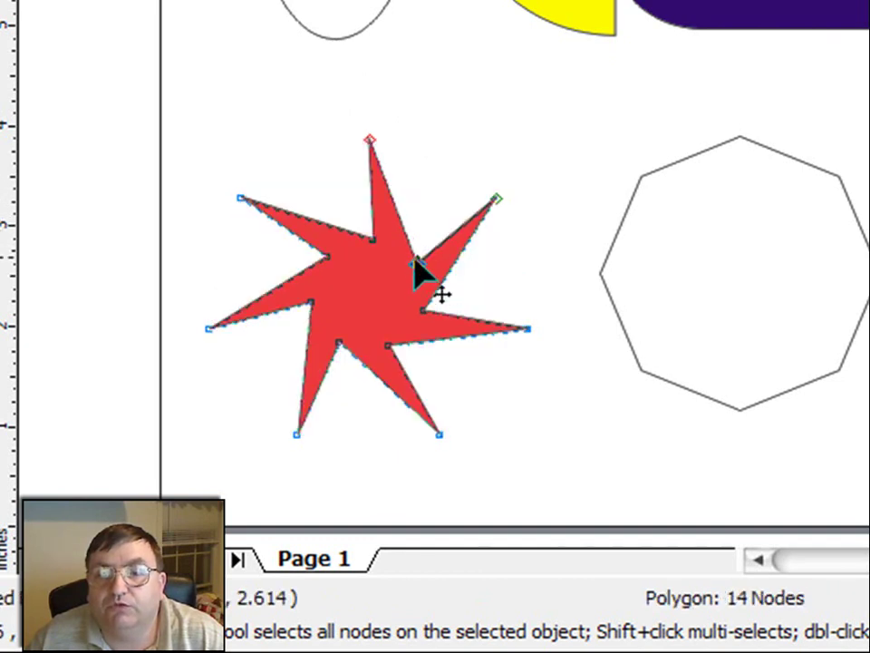
{"action": "left_click_drag", "start_coordinate": [369, 141], "coordinate": [501, 79]}
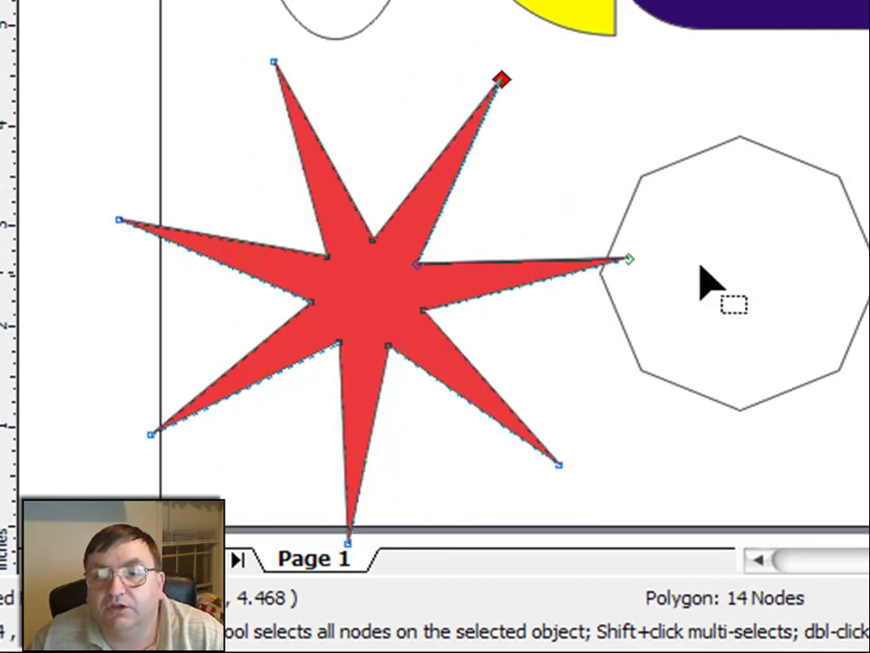
{"action": "left_click_drag", "start_coordinate": [627, 259], "coordinate": [346, 411]}
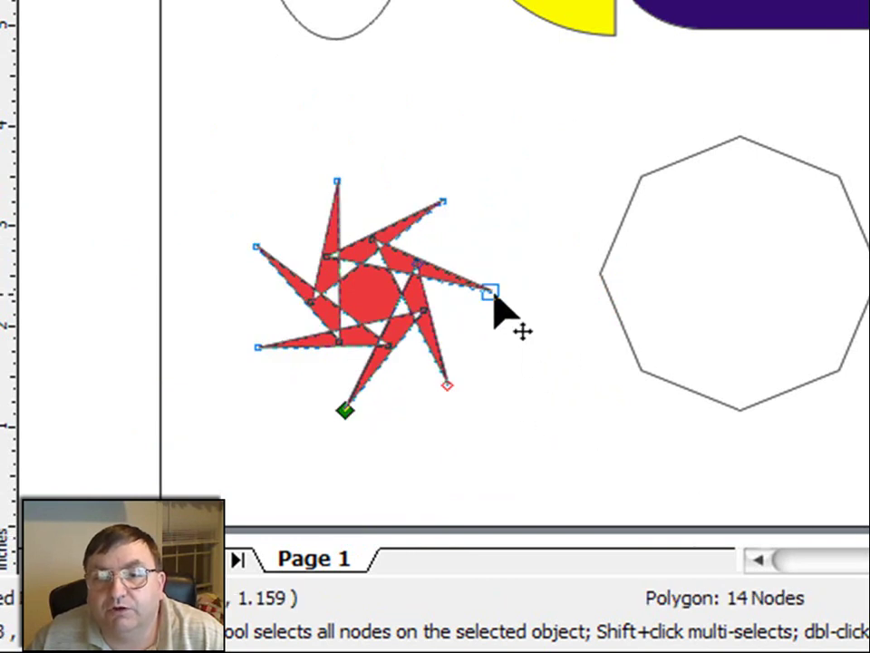
{"action": "left_click_drag", "start_coordinate": [491, 292], "coordinate": [265, 57]}
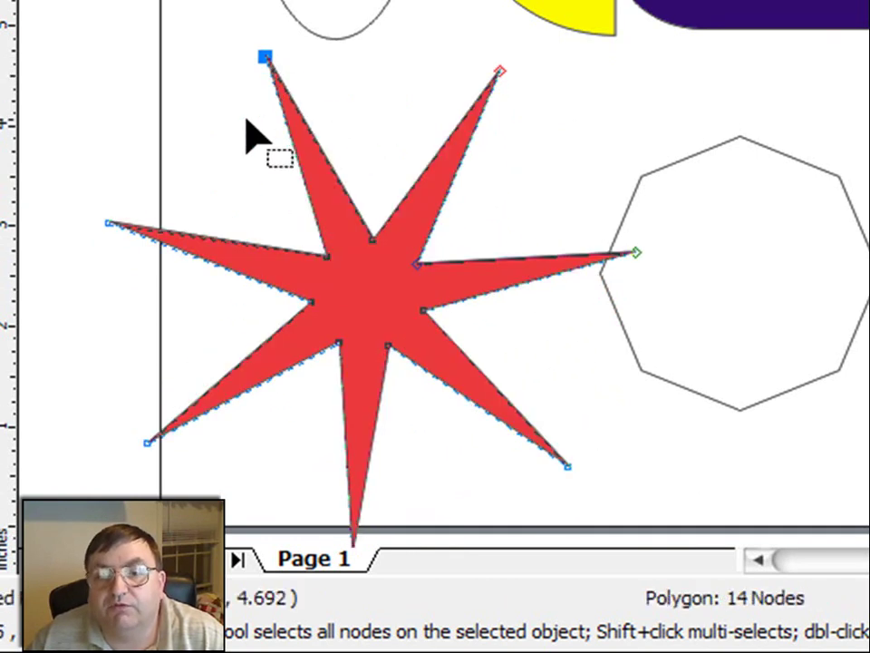